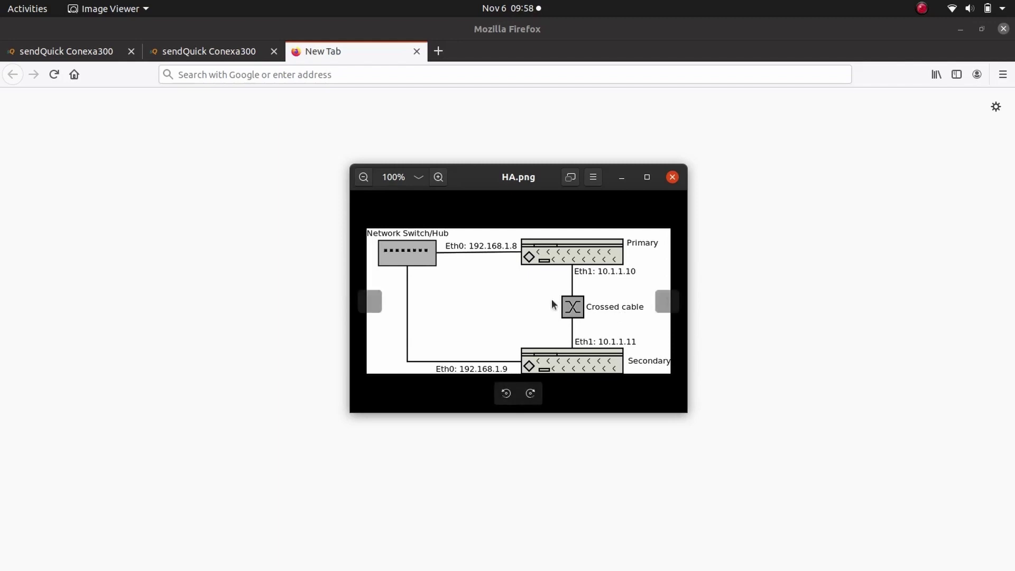
# - In the Optional Network Setup of the secondary server at 192.168.1.9, set the ETH1 IP to 10.1.1.11
pyautogui.click(224, 50)
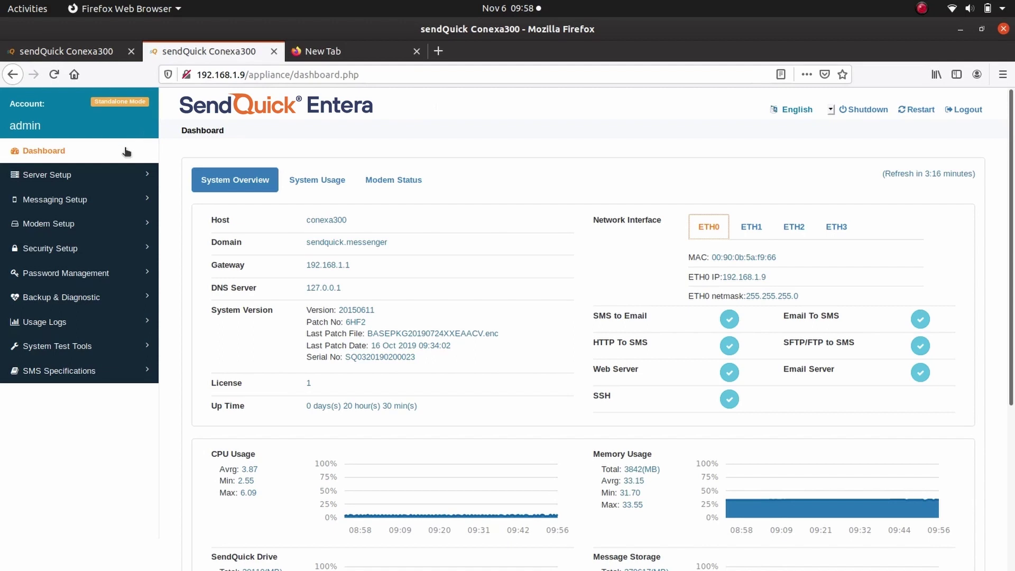
pyautogui.click(74, 176)
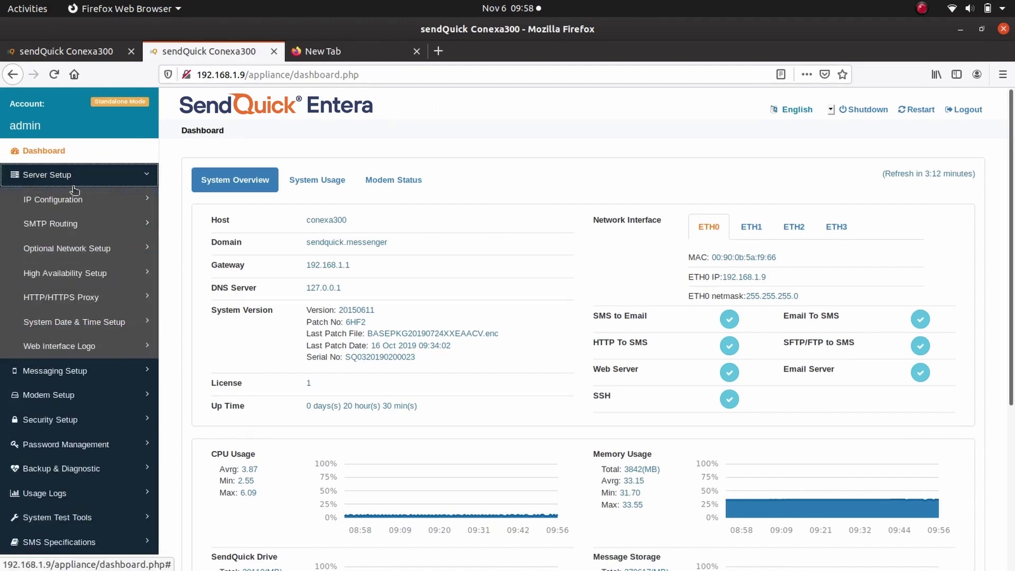
pyautogui.click(75, 252)
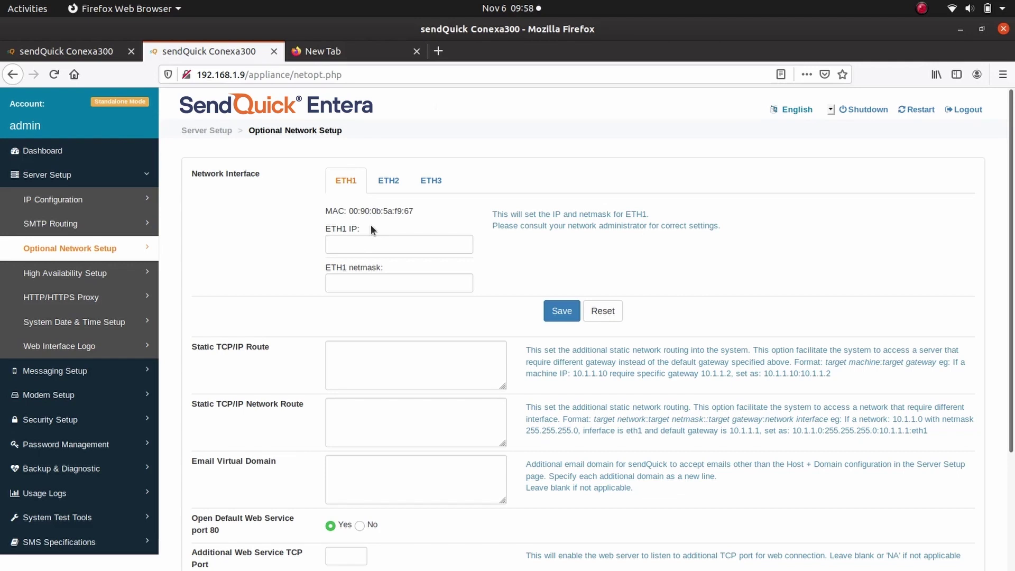
pyautogui.click(371, 246)
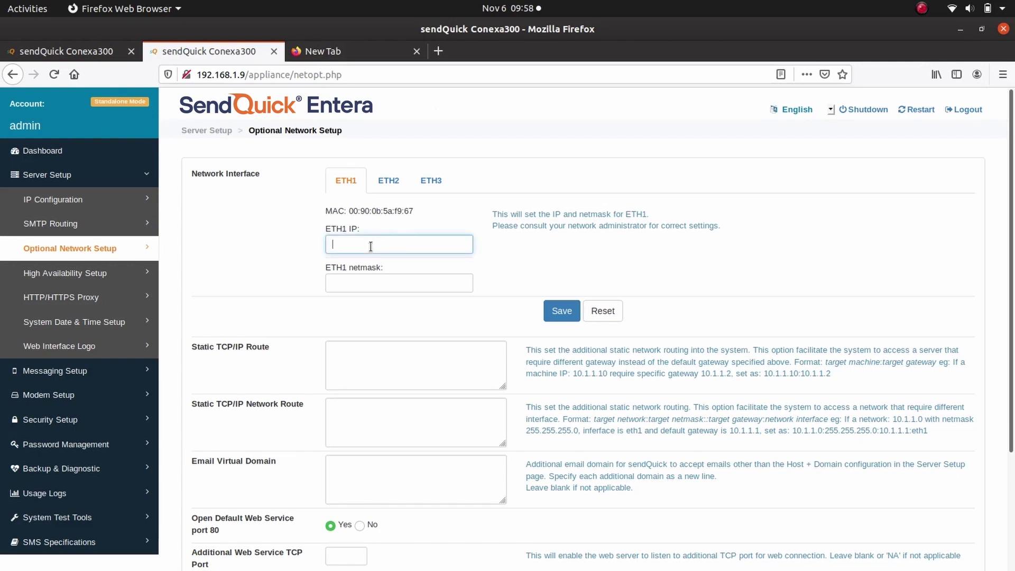
pyautogui.write('10.1.1')
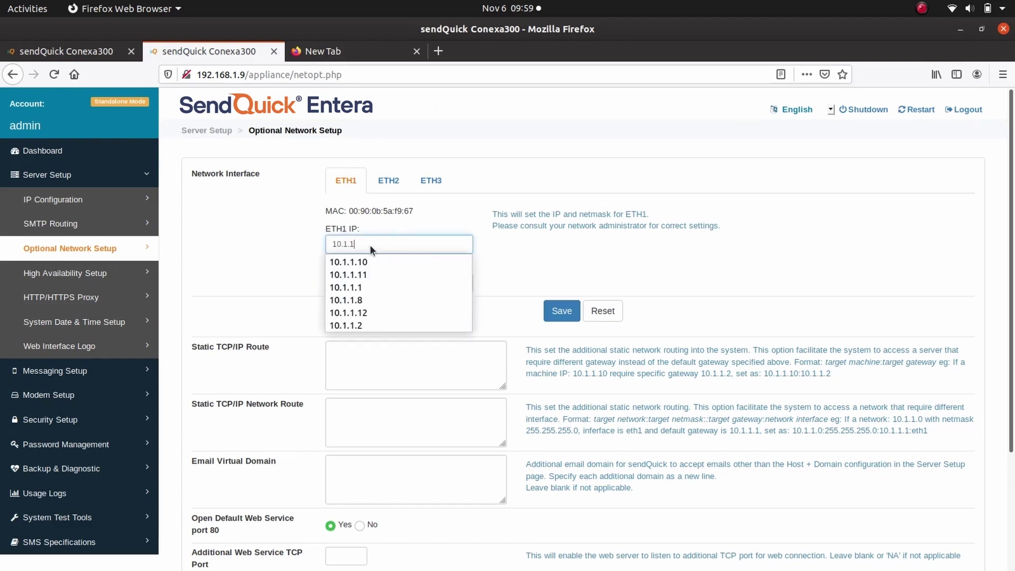
pyautogui.write('.11')
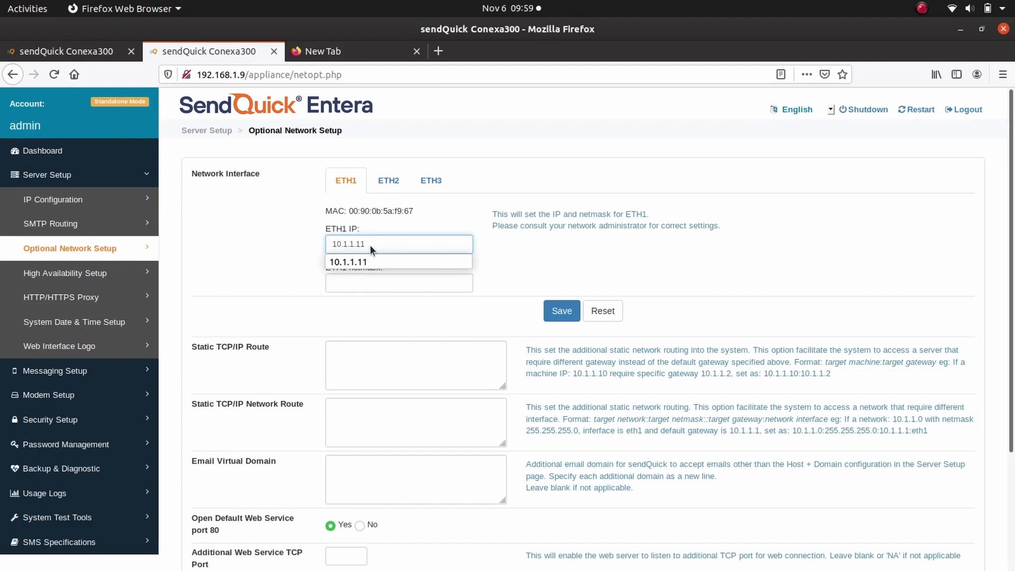
pyautogui.press('Escape')
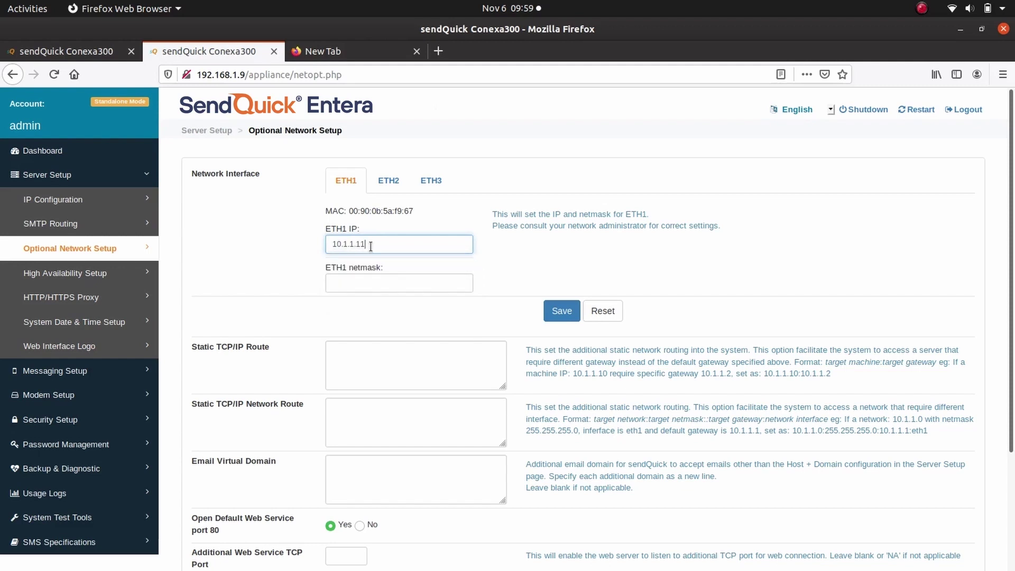
# - Set the secondary server's ETH1 netmask to 255.255.255.0, save the network settings and return to the dashboard
pyautogui.click(384, 283)
pyautogui.write('25')
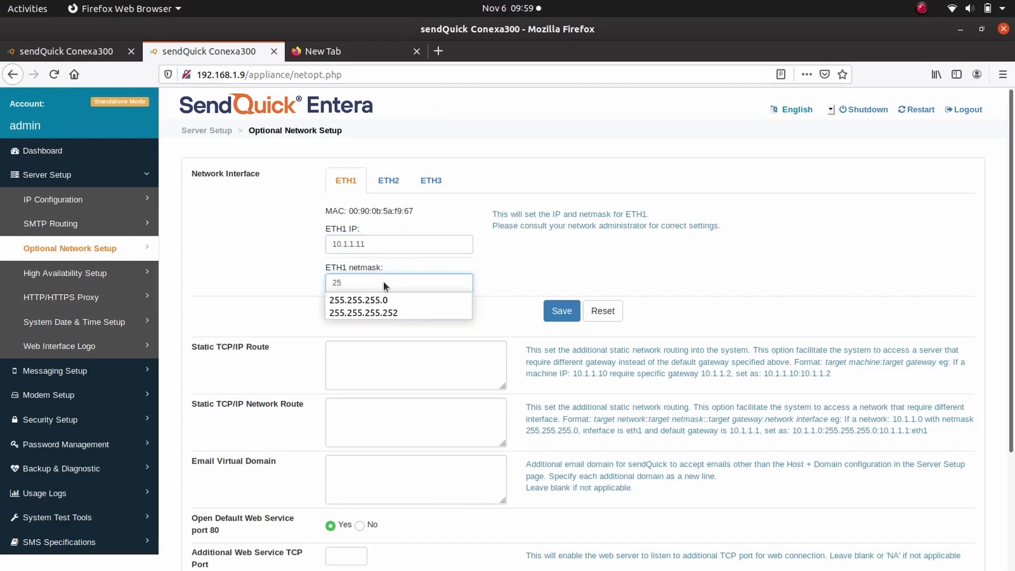
pyautogui.write('5.255.255.0')
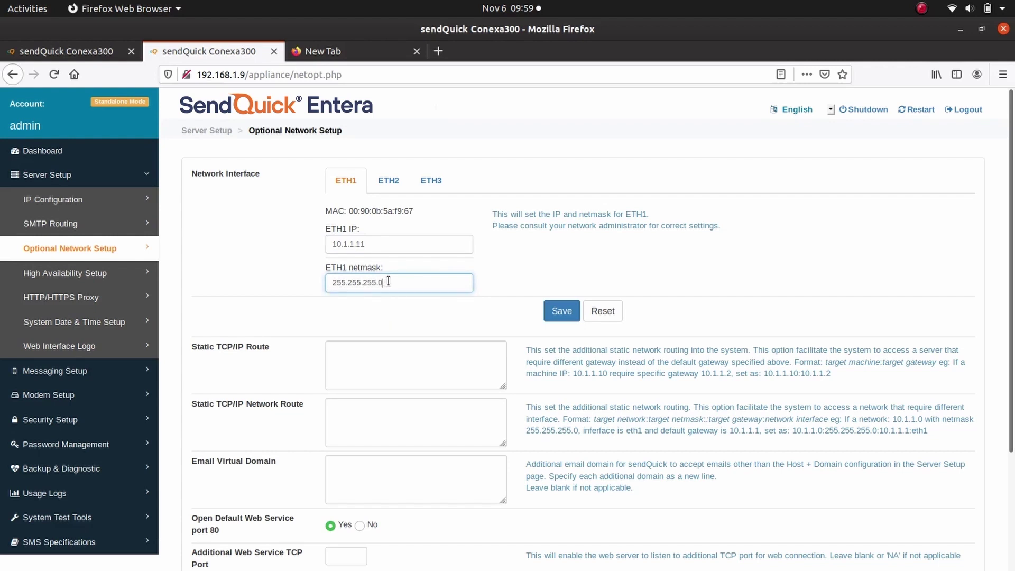
pyautogui.click(559, 312)
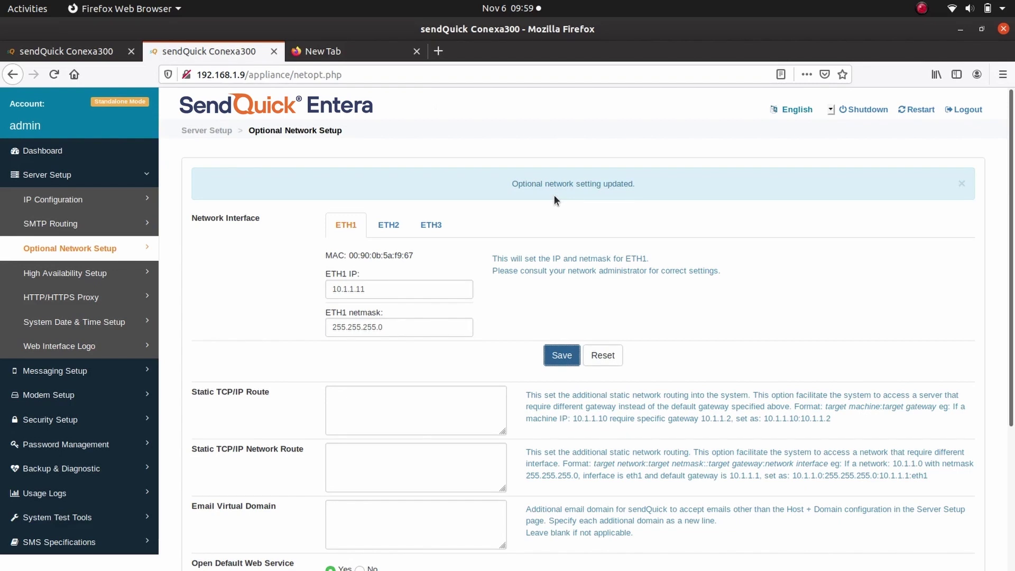
pyautogui.click(49, 151)
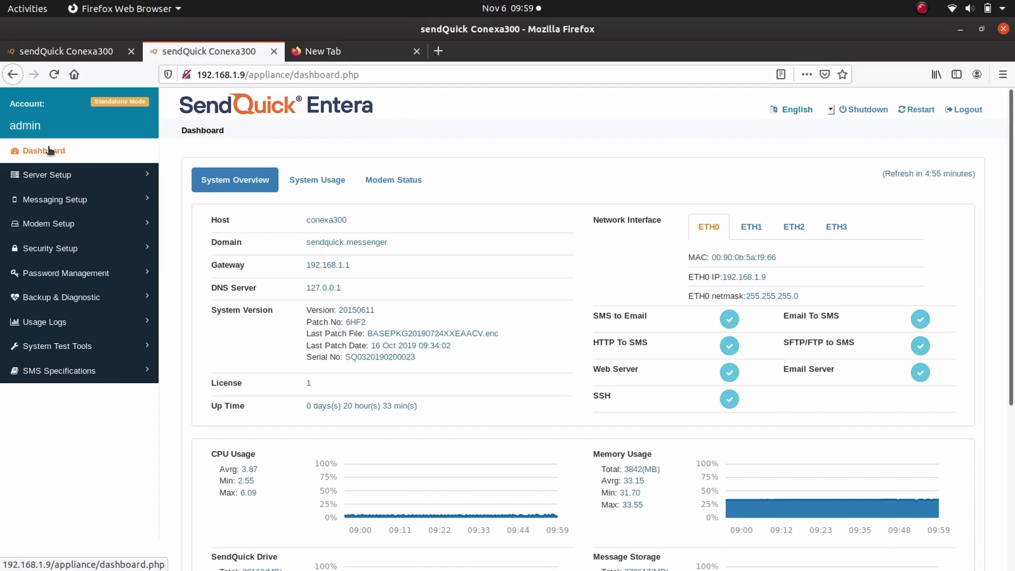
# - In the Optional Network Setup of the primary server at 192.168.1.8, set the ETH1 IP to 10.1.1.10
pyautogui.click(55, 53)
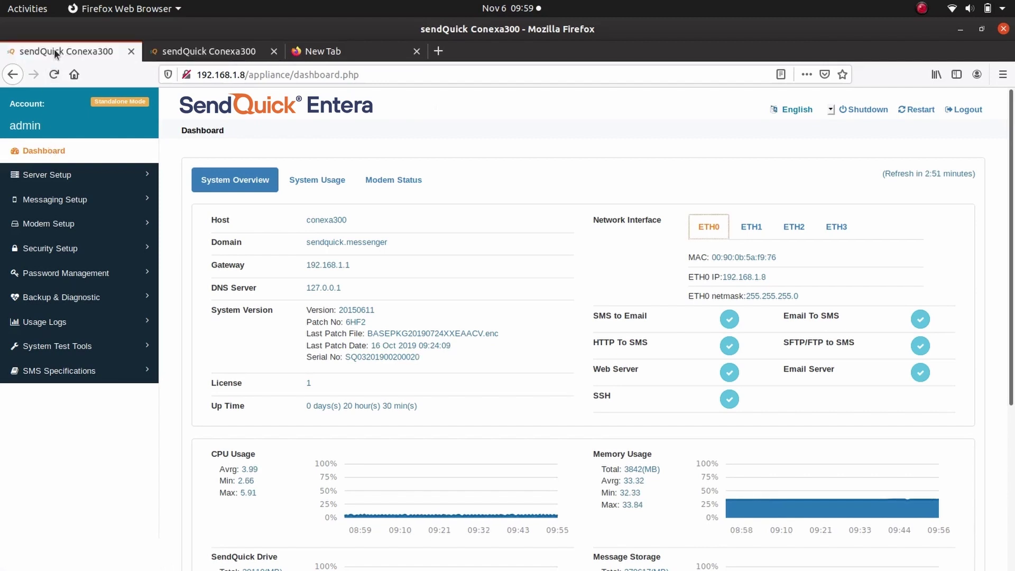
pyautogui.click(92, 177)
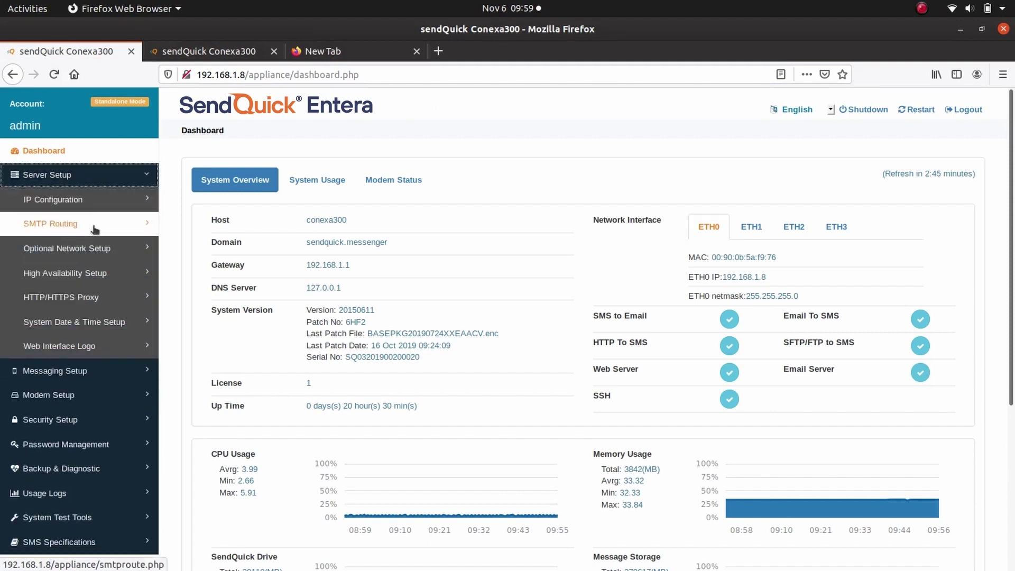
pyautogui.click(93, 251)
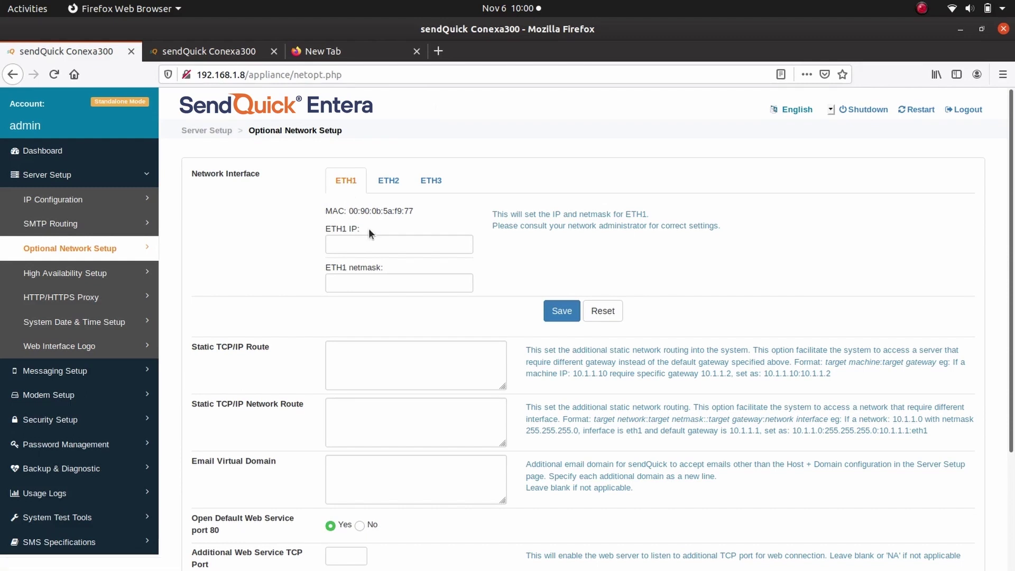
pyautogui.click(367, 244)
pyautogui.write('10.1.1.10')
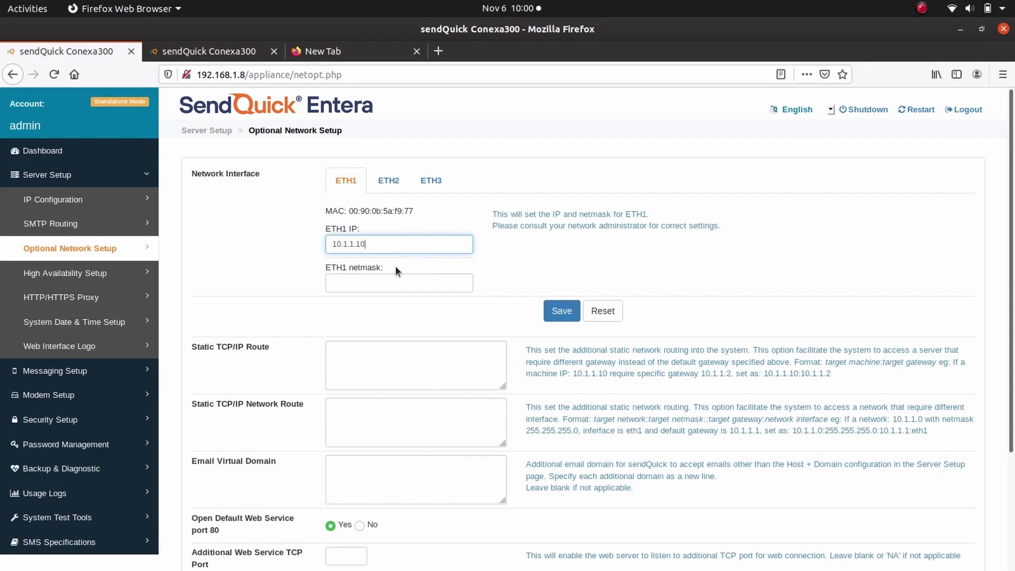
# - Set the primary server's ETH1 netmask to 255.255.255.0, save the network settings and return to its dashboard
pyautogui.click(394, 285)
pyautogui.write('255.')
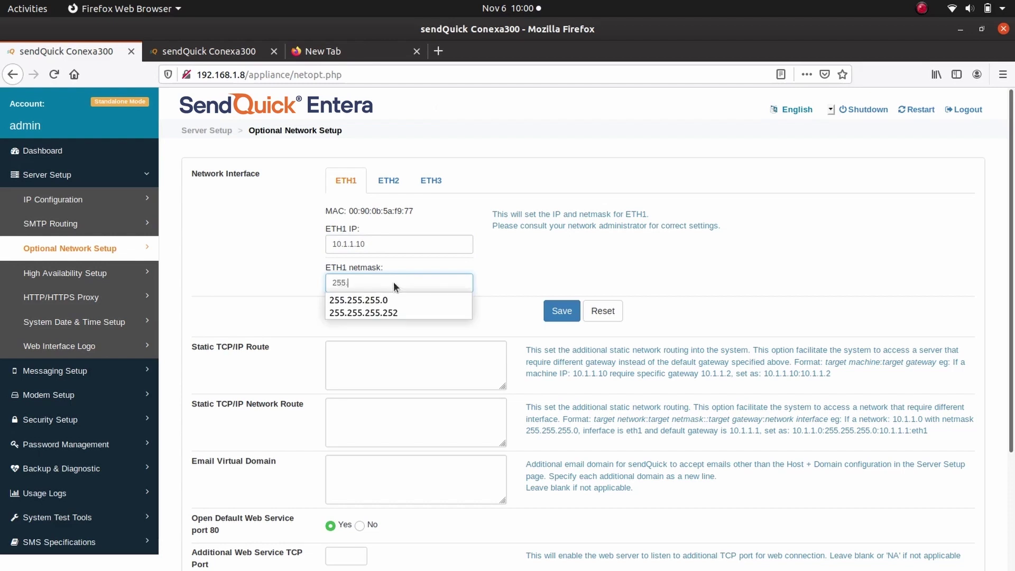
pyautogui.write('255.255.0')
pyautogui.press('Down')
pyautogui.press('Return')
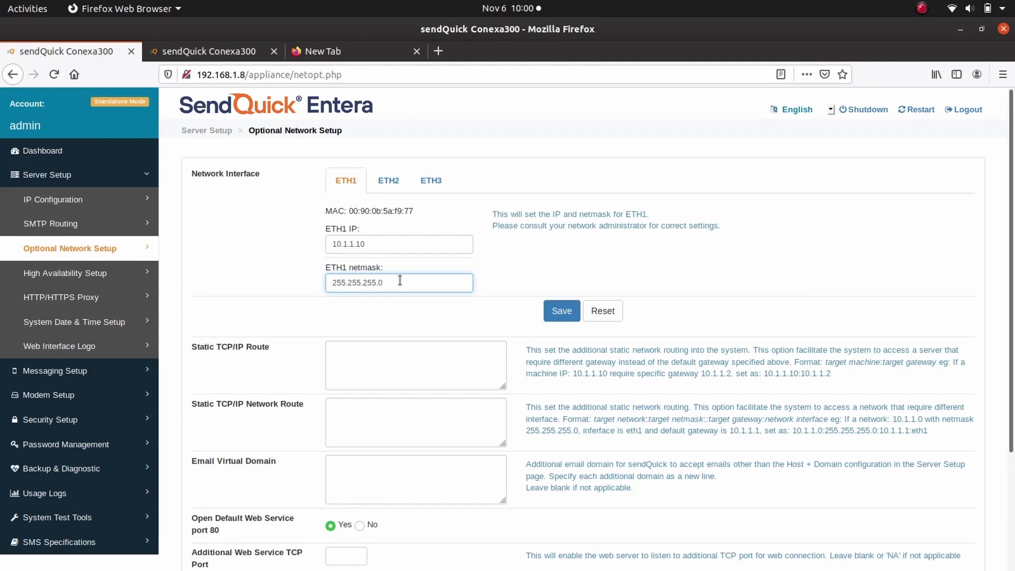
pyautogui.click(558, 316)
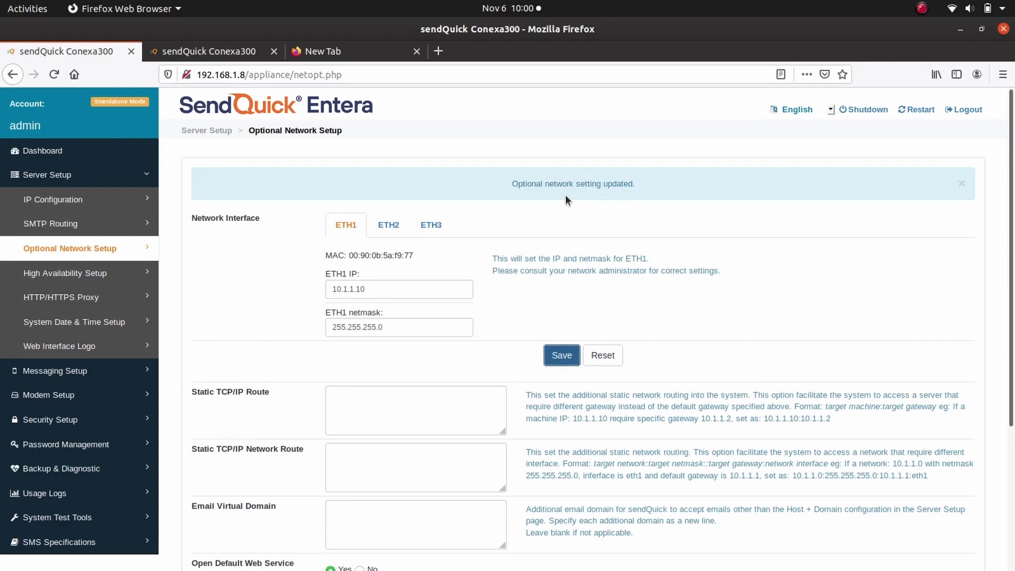
pyautogui.click(48, 152)
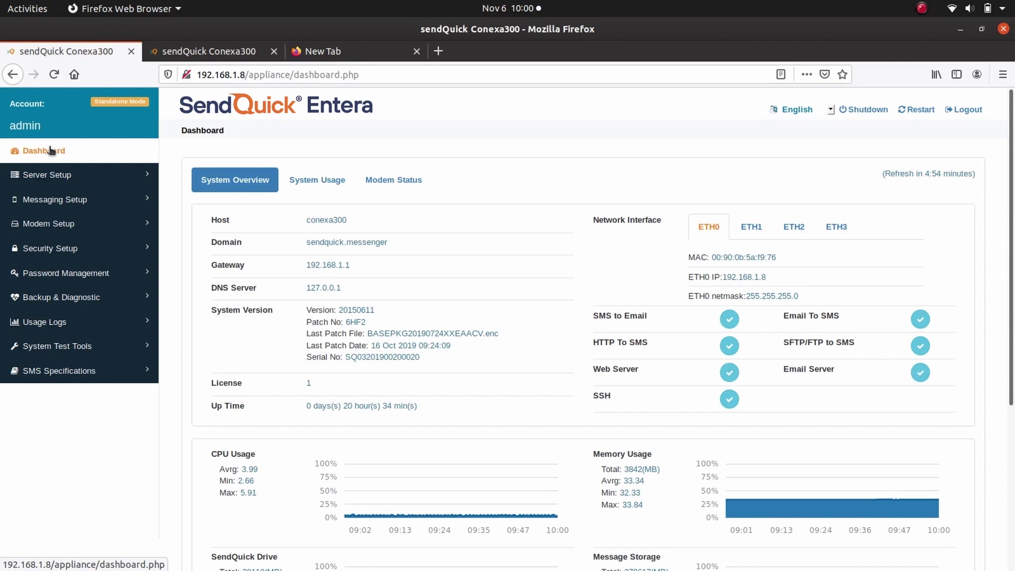
# - In the High Availability Setup of the server at 192.168.1.9, set the system mode to Secondary
pyautogui.click(217, 50)
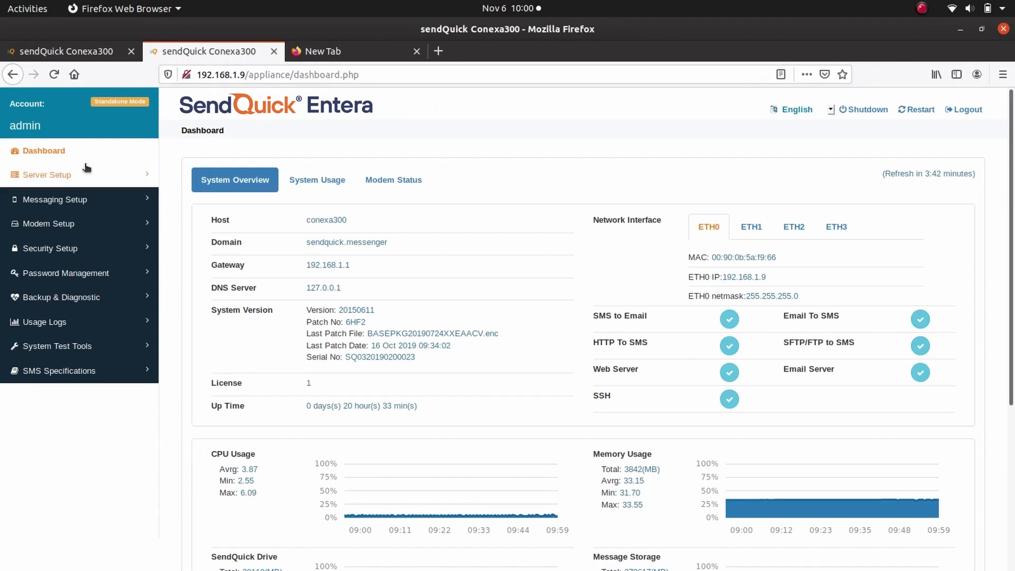
pyautogui.click(78, 179)
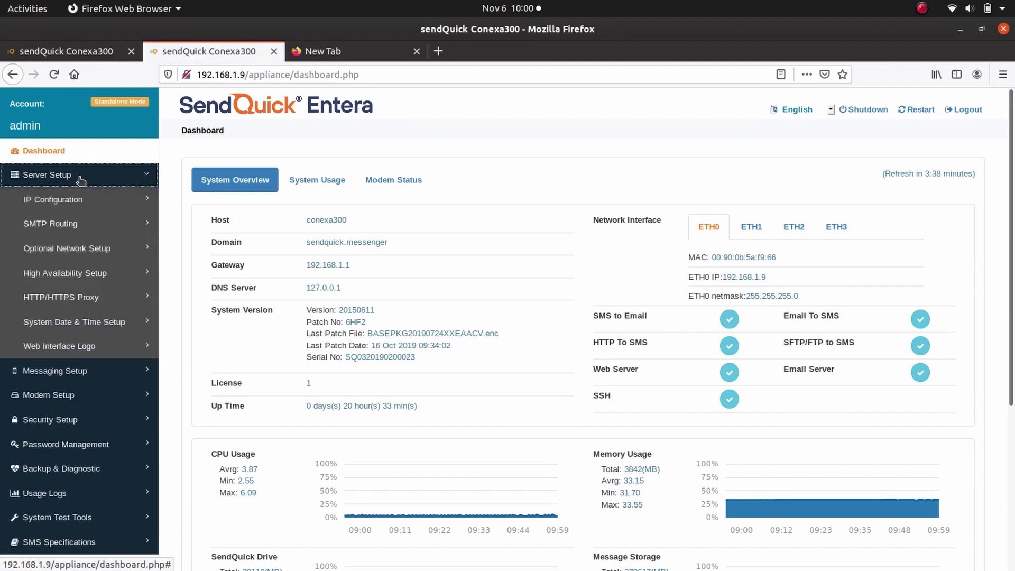
pyautogui.click(82, 278)
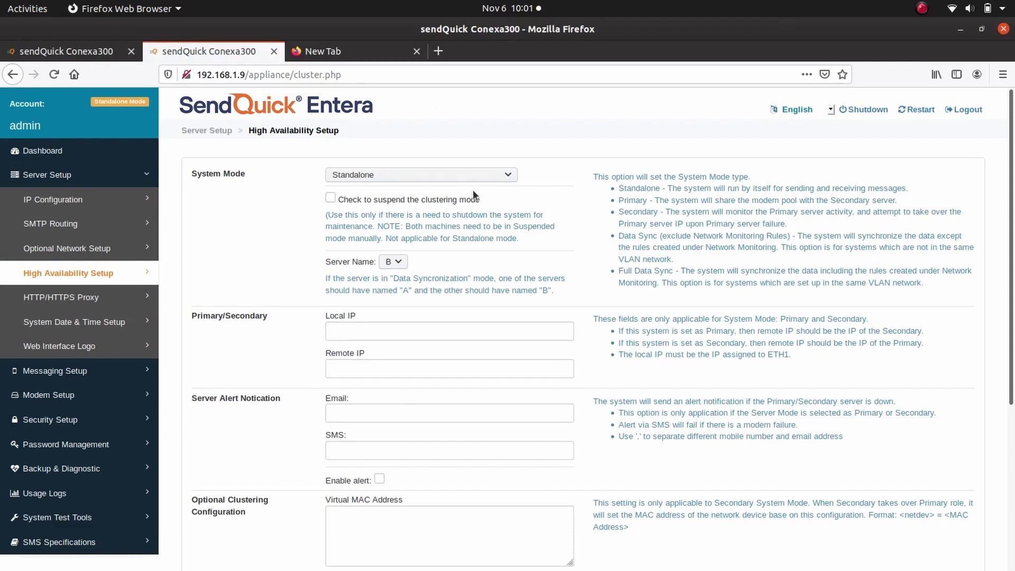
pyautogui.click(509, 176)
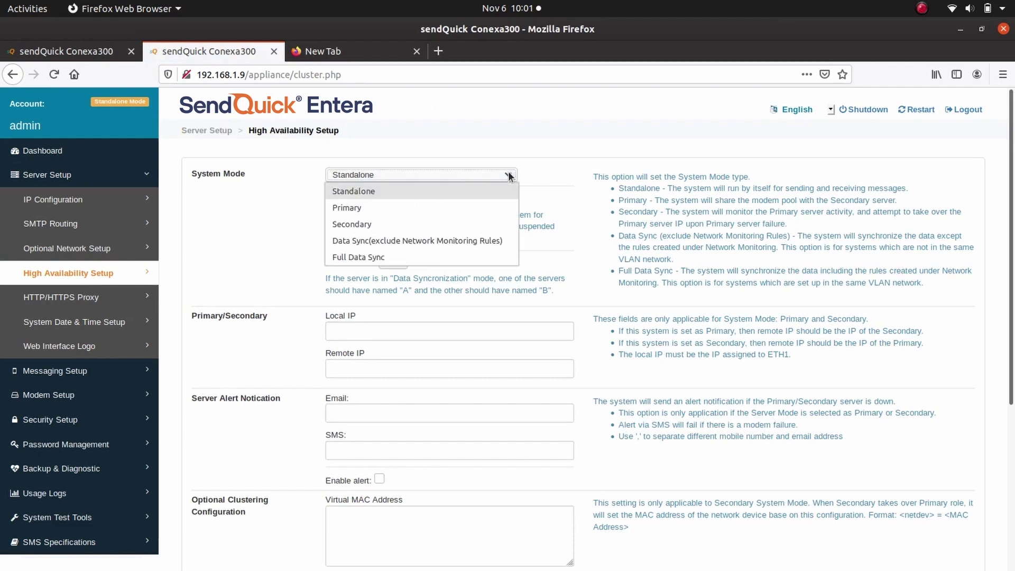
pyautogui.click(430, 224)
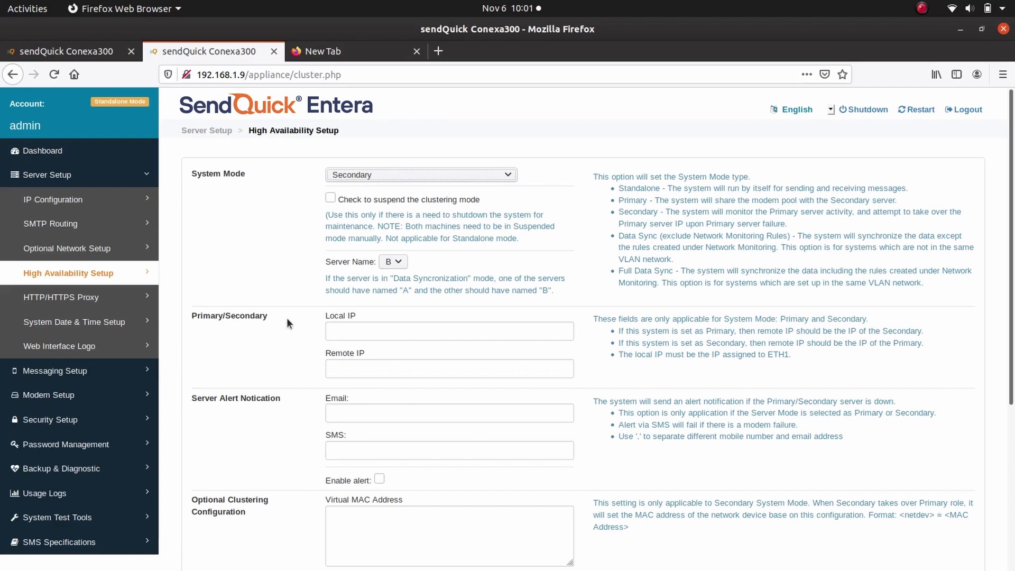
# - Set the Primary/Secondary local IP to 10.1.1.11 and the remote IP to 10.1.1.10
pyautogui.click(371, 331)
pyautogui.write('10')
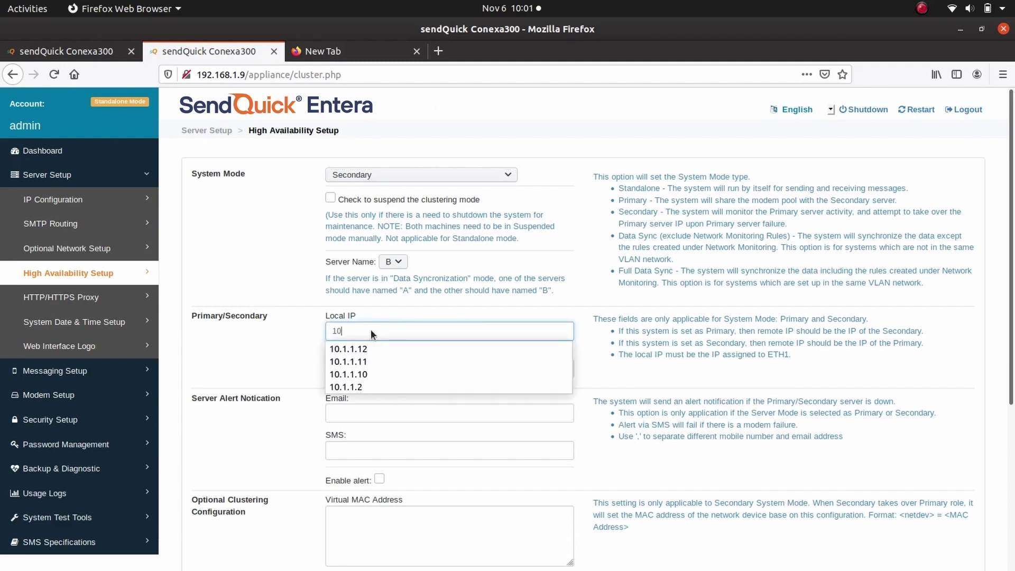
pyautogui.write('.1.1.11')
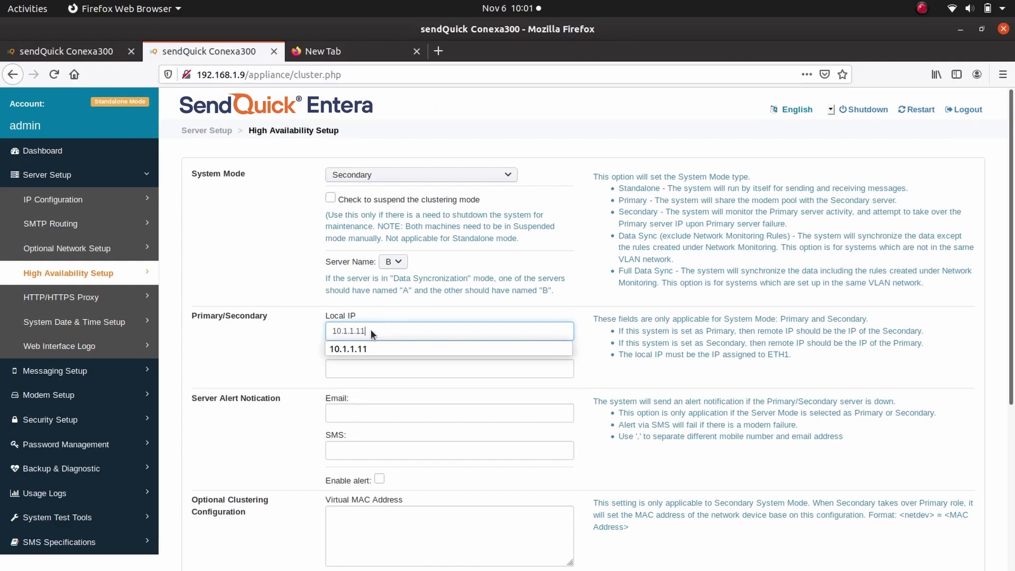
pyautogui.click(373, 331)
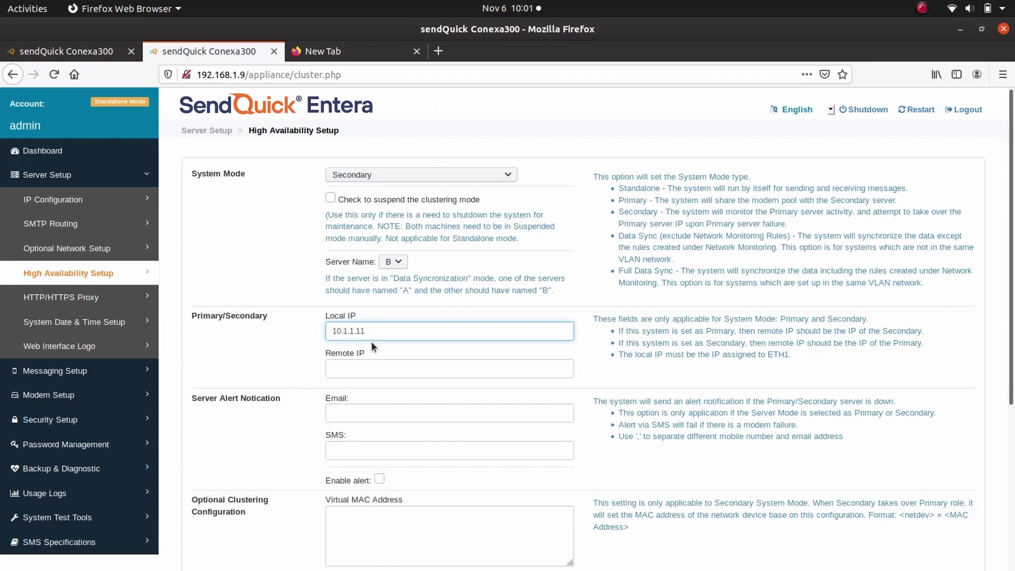
pyautogui.click(378, 366)
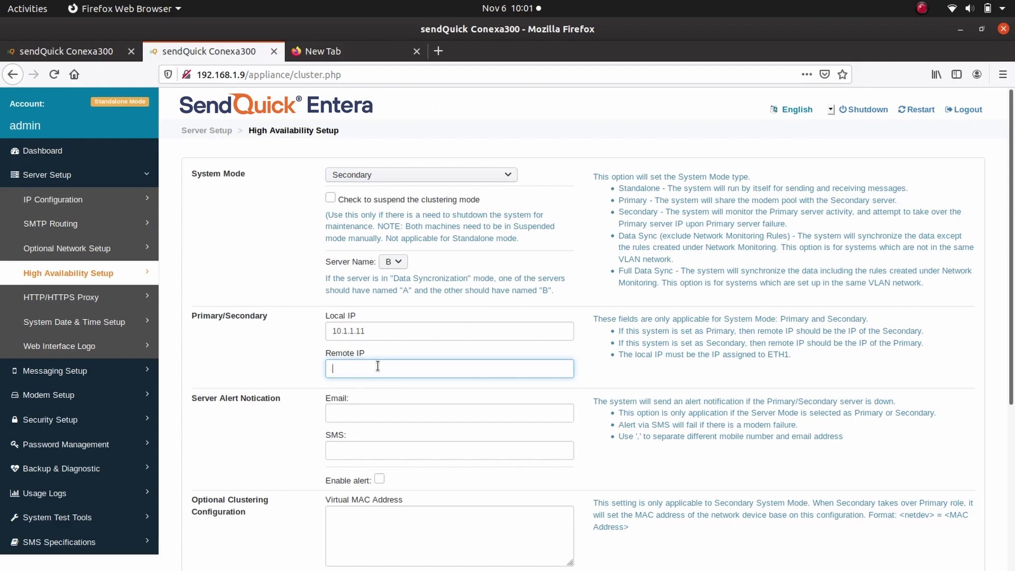
pyautogui.write('10.1.1.10')
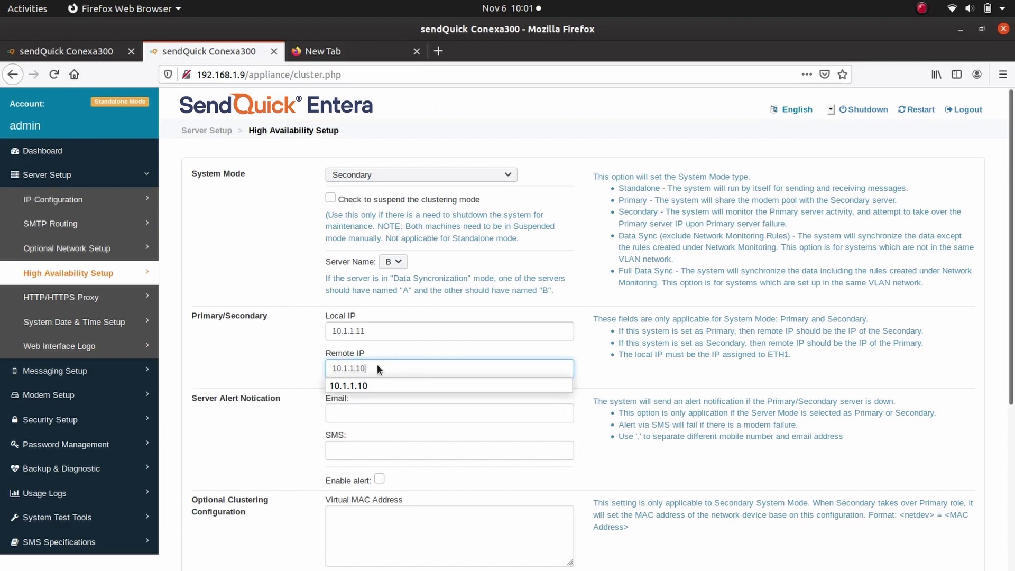
pyautogui.press('Escape')
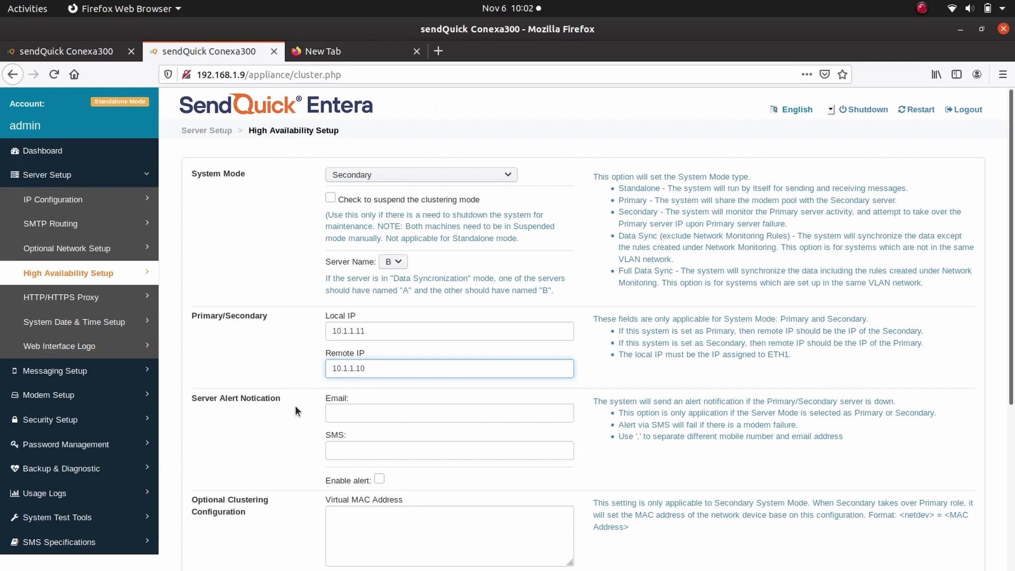
# - Fill in the secondary server's alert notification fields with the contact's email address and mobile number for SMS
pyautogui.click(373, 413)
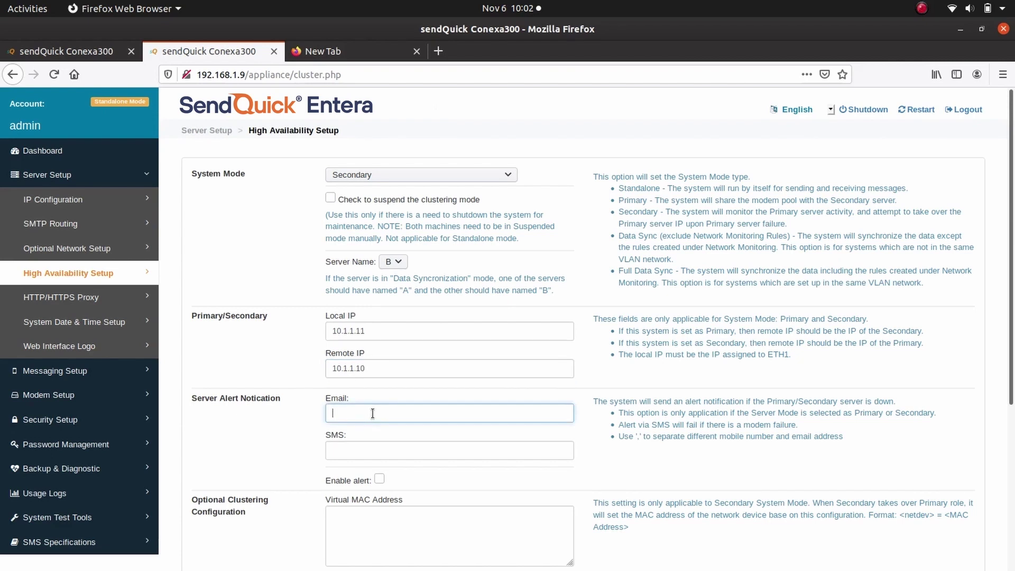
pyautogui.write('tom')
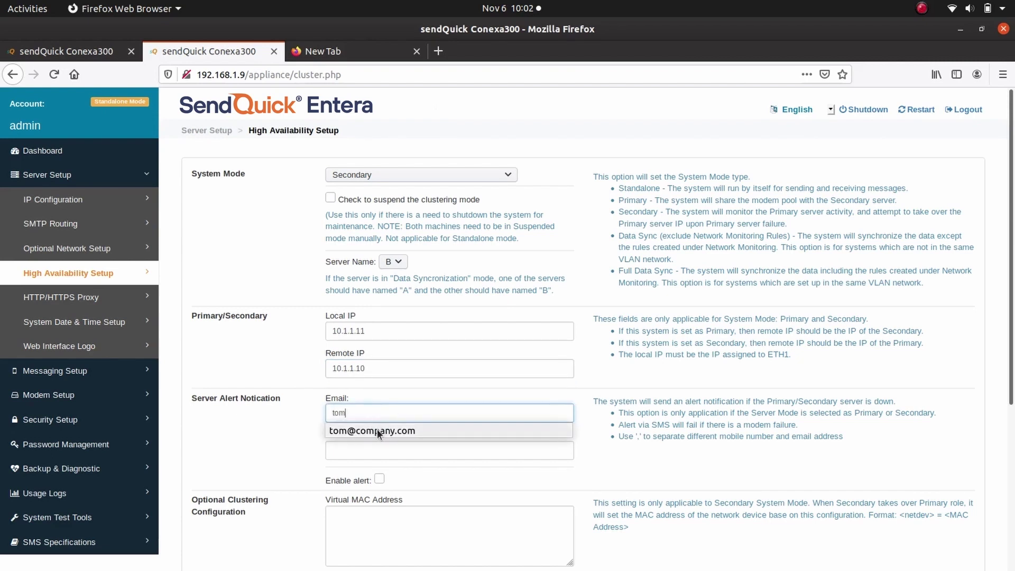
pyautogui.click(377, 429)
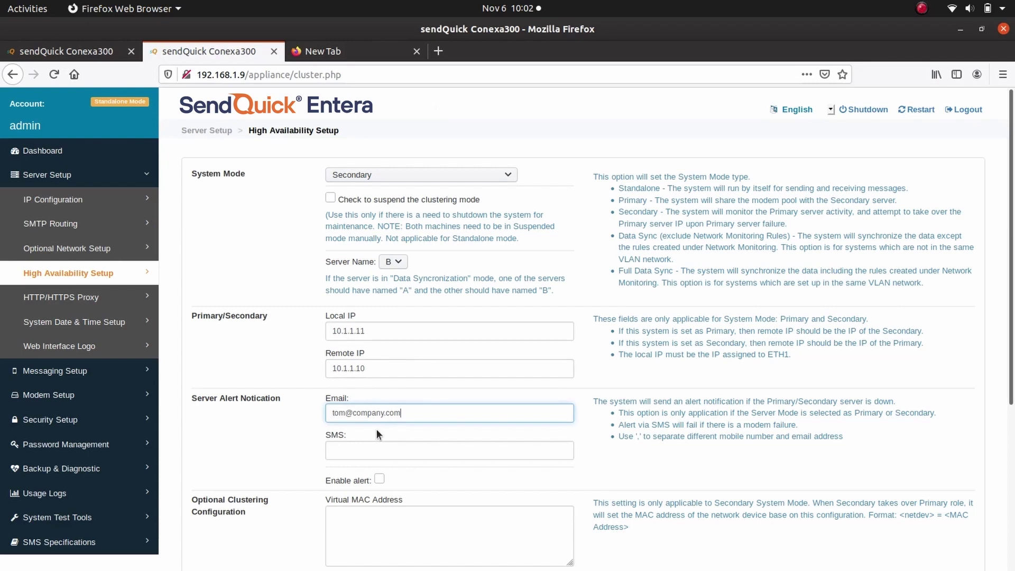
pyautogui.click(377, 450)
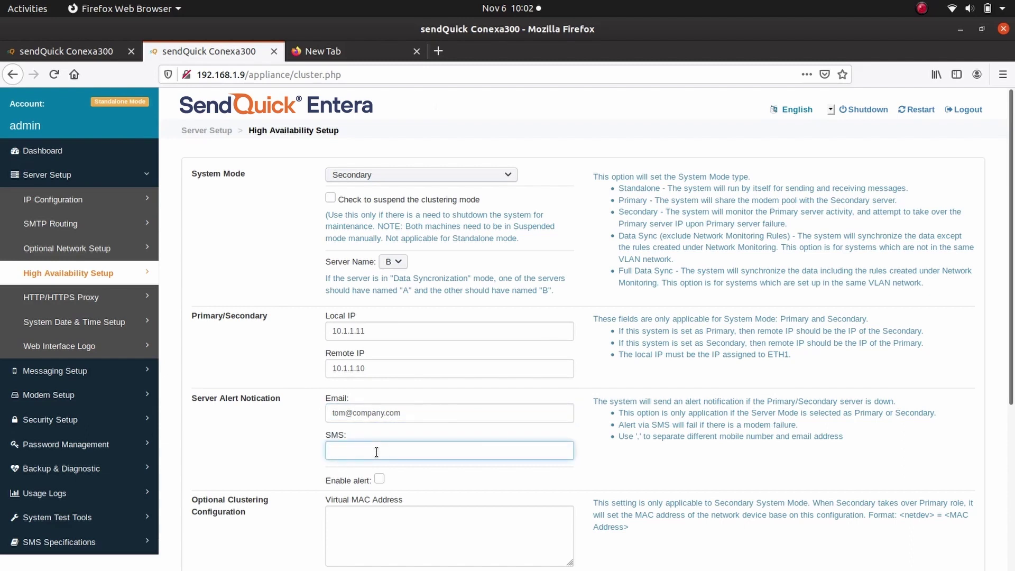
pyautogui.write('9')
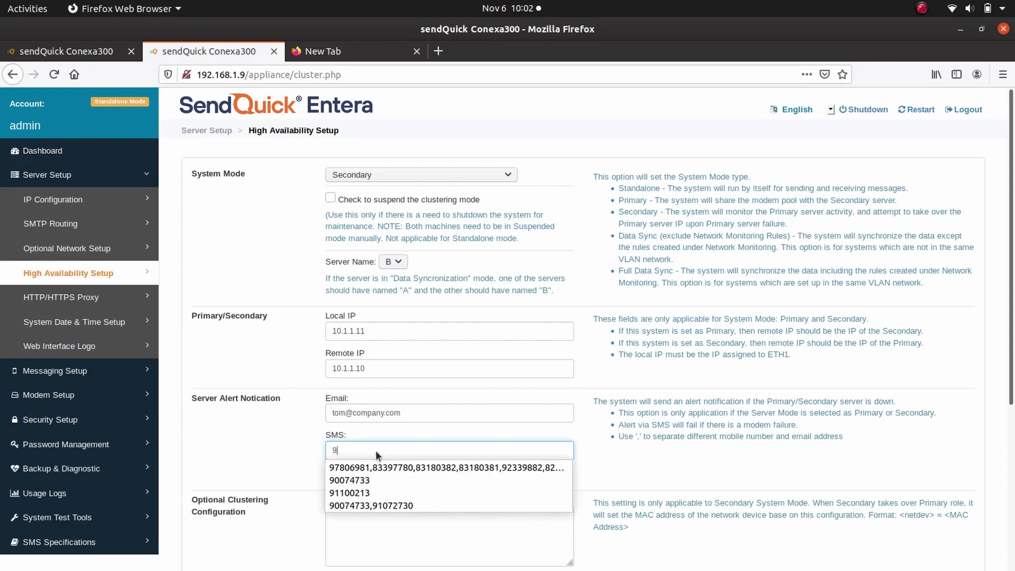
pyautogui.click(360, 492)
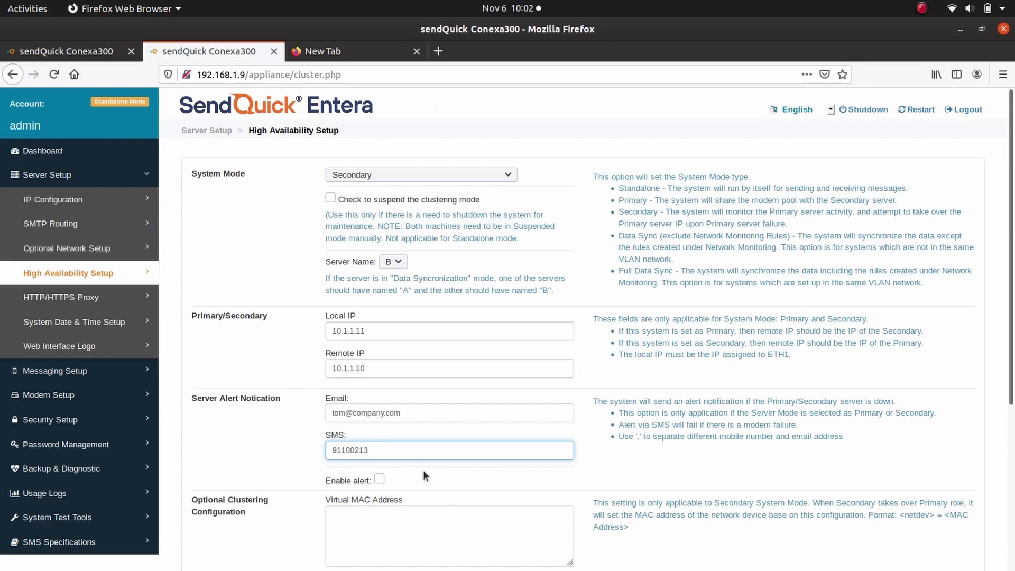
# - Enable the server alert on the secondary server and save its High Availability configuration
pyautogui.click(379, 480)
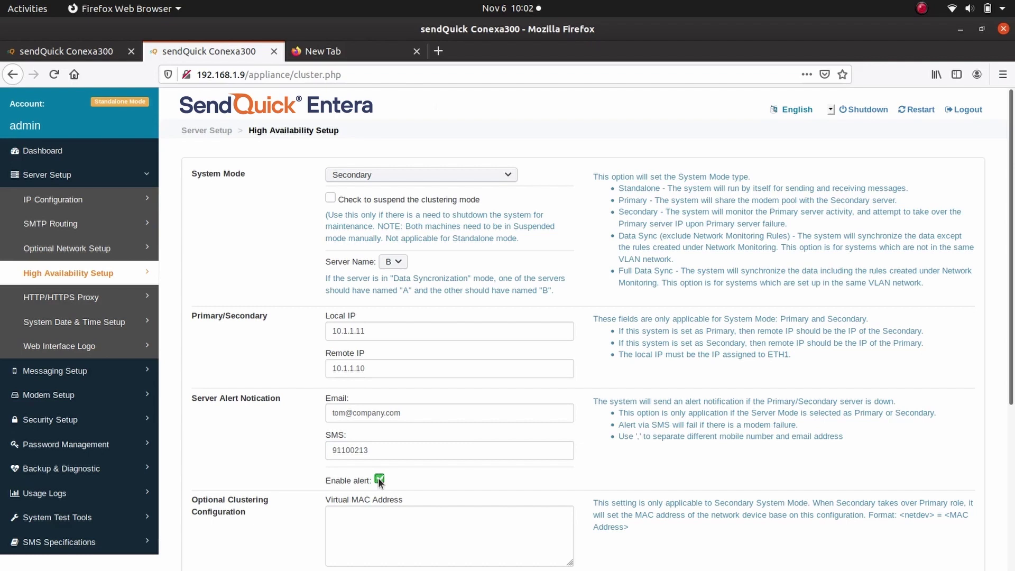
pyautogui.scroll(-5, 458, 473)
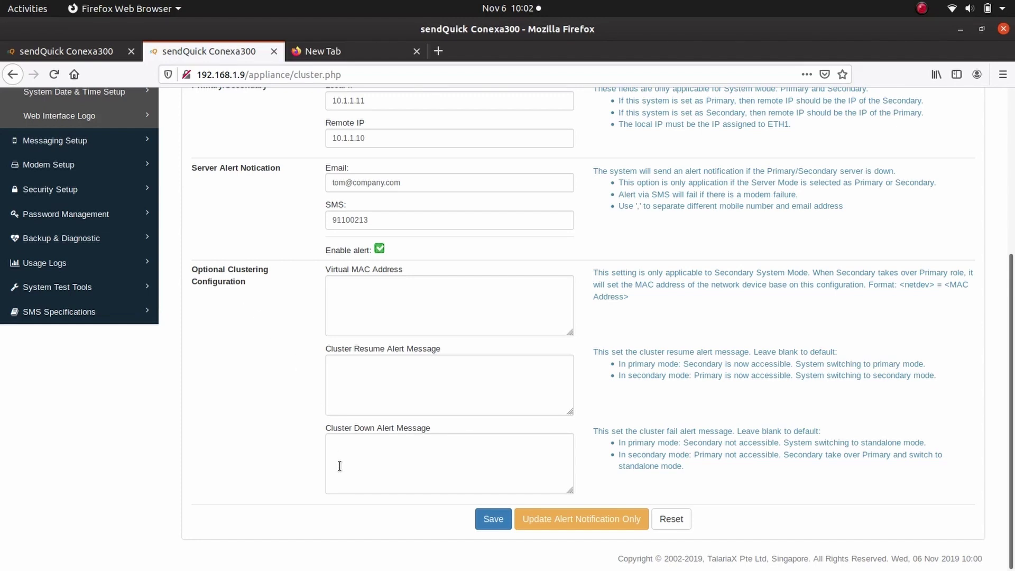
pyautogui.click(492, 521)
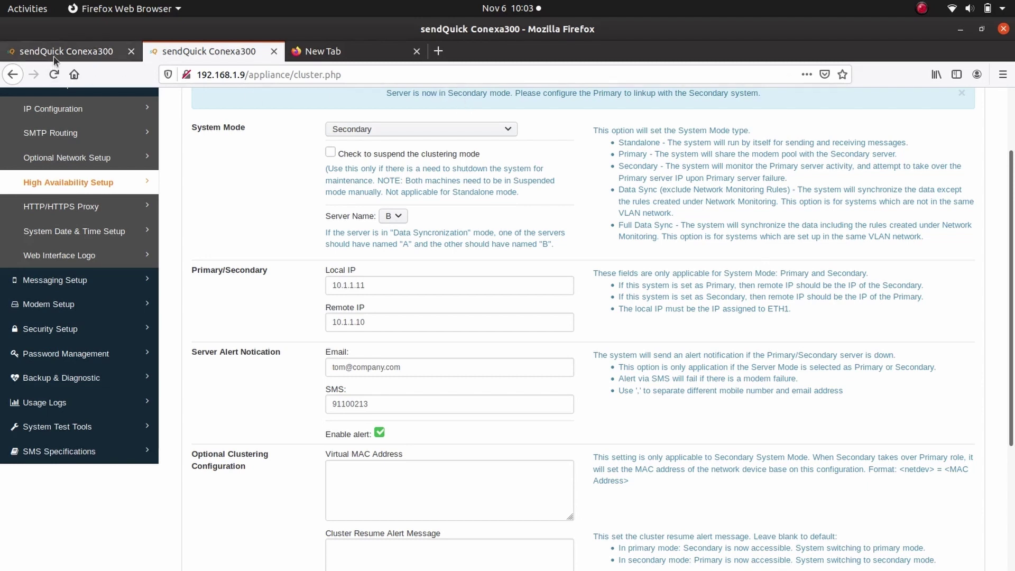
# - In the High Availability Setup of the server at 192.168.1.8, set the system mode to Primary
pyautogui.click(69, 51)
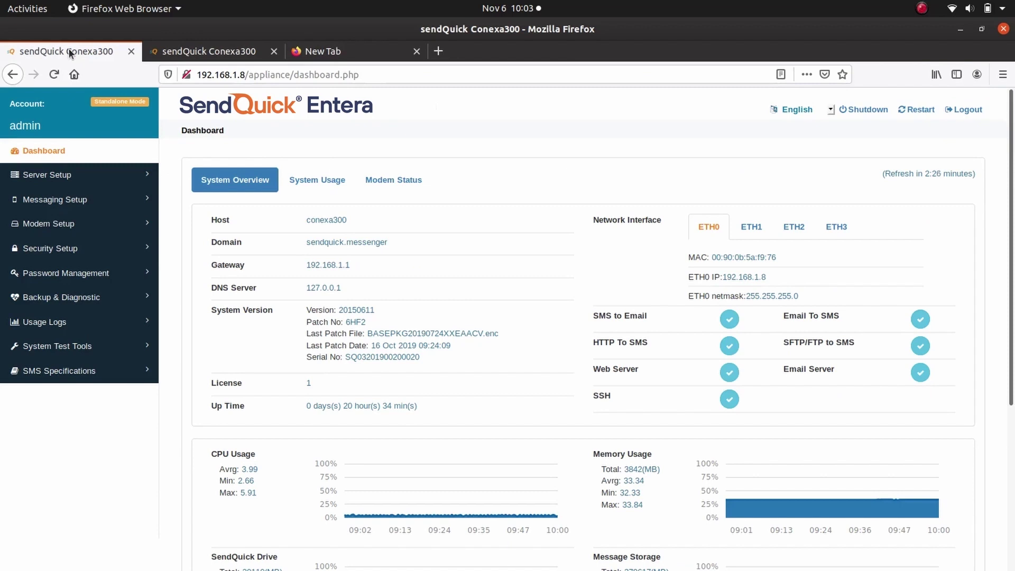
pyautogui.click(69, 176)
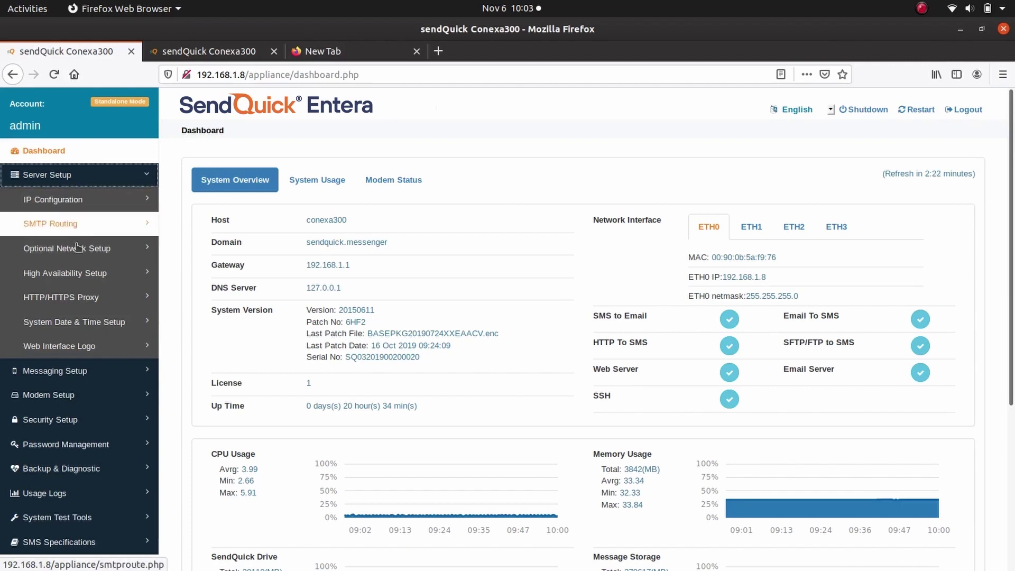
pyautogui.click(82, 284)
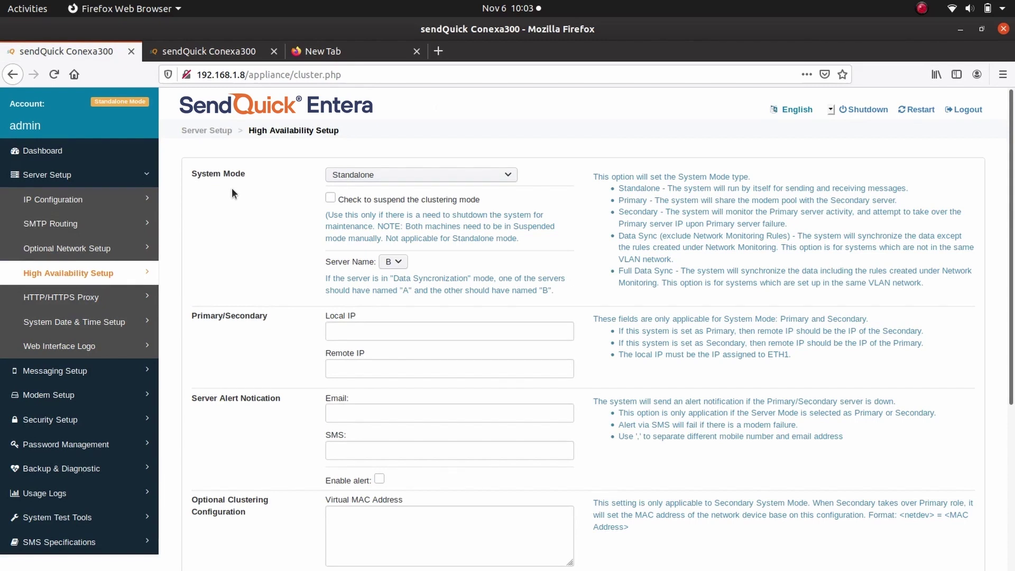
pyautogui.click(509, 171)
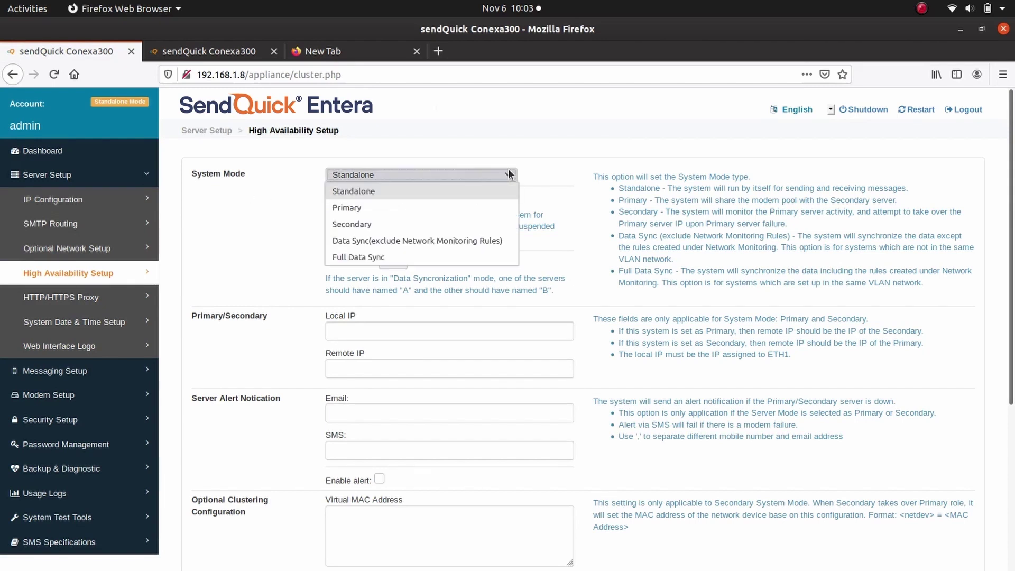
pyautogui.click(448, 205)
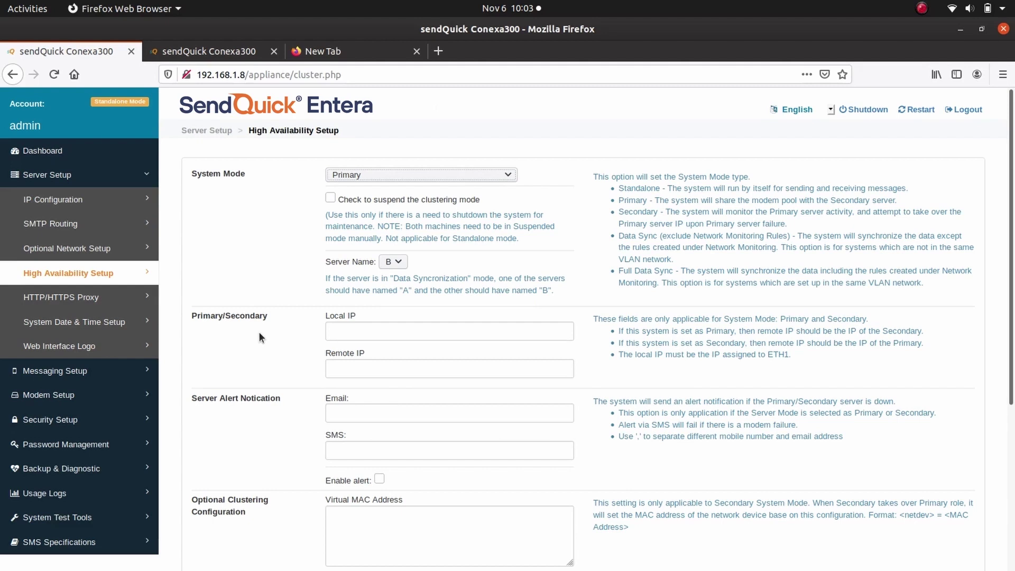
# - Set the primary server's local IP to 10.1.1.10 and its remote IP to 10.1.1.11
pyautogui.click(372, 328)
pyautogui.write('10.1.1.10')
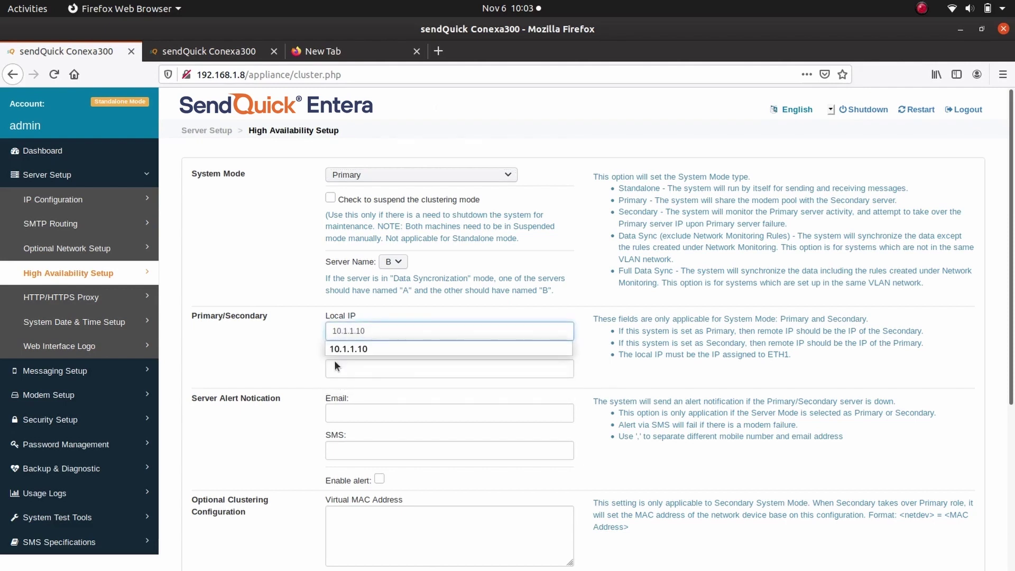
pyautogui.press('Escape')
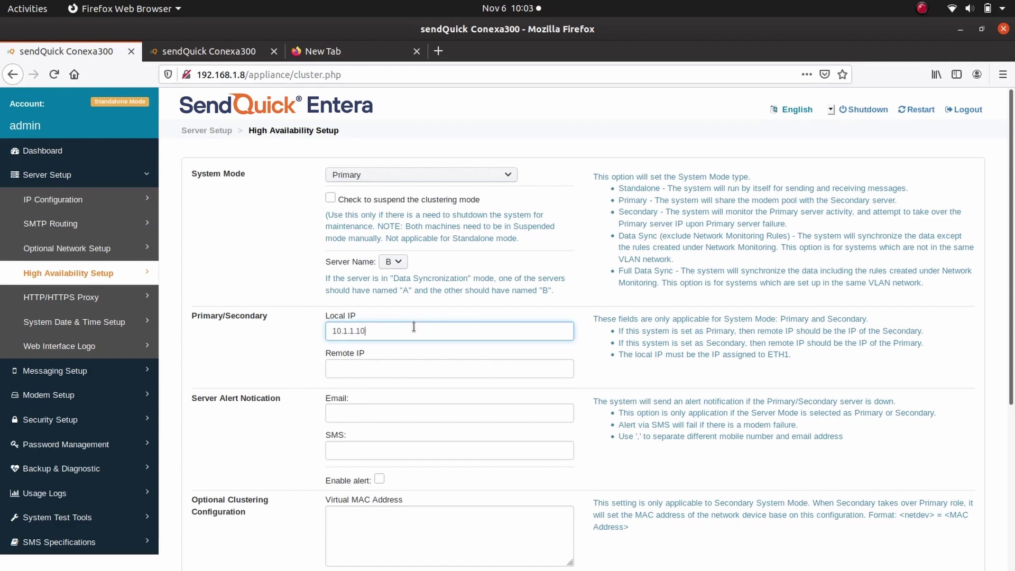
pyautogui.click(407, 367)
pyautogui.write('10.1.1.11')
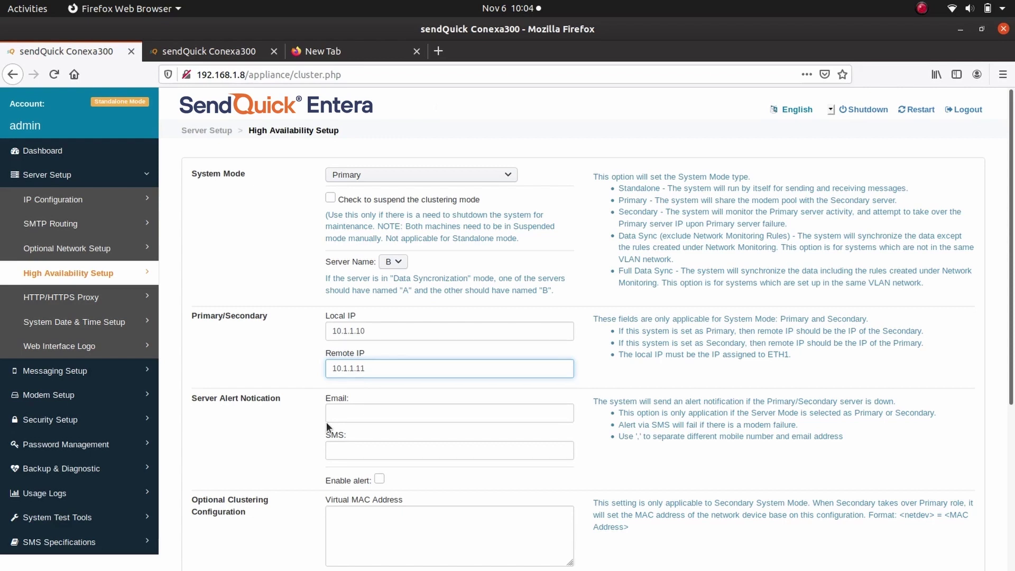
# - Enable the primary server's alert notification with the contact's email address and mobile number, and save the High Availability configuration
pyautogui.click(358, 412)
pyautogui.write('t')
pyautogui.click(362, 427)
pyautogui.click(364, 451)
pyautogui.write('9')
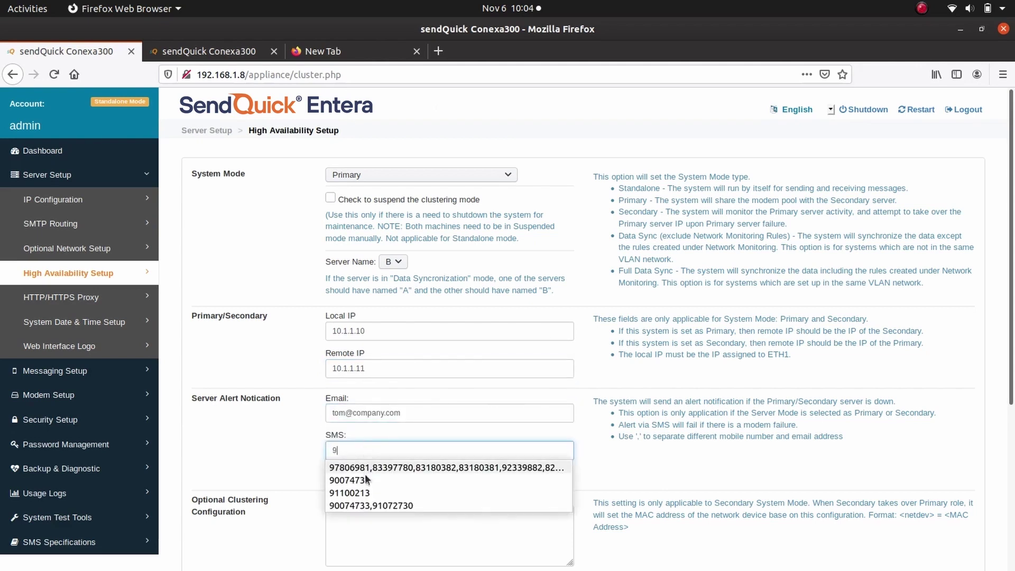
pyautogui.click(364, 494)
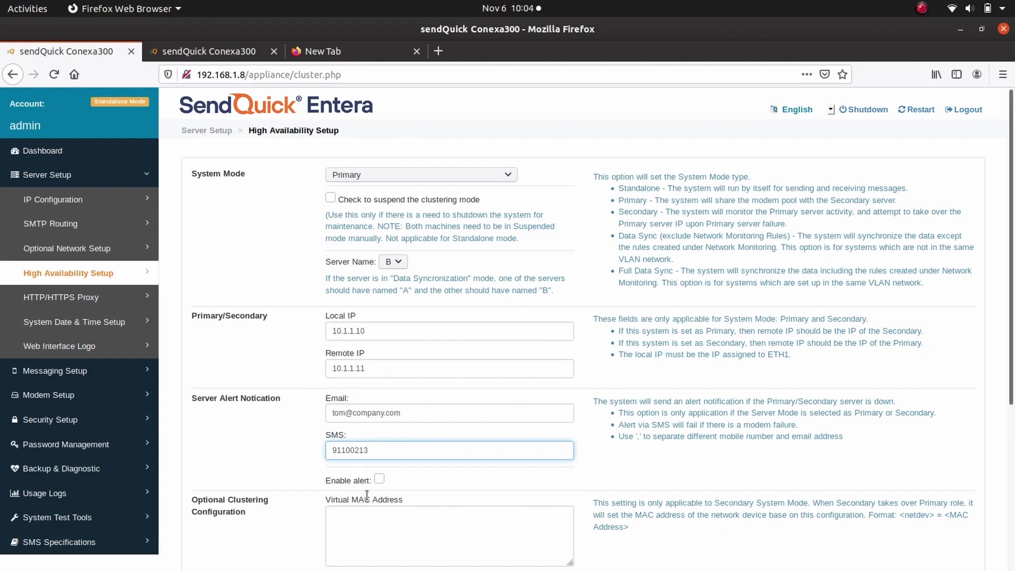
pyautogui.click(380, 479)
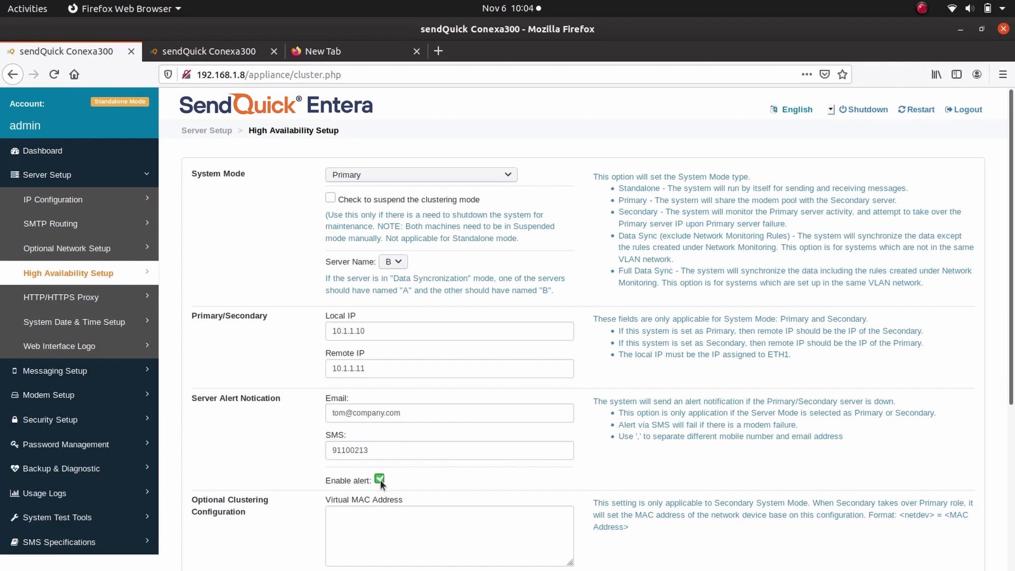
pyautogui.scroll(-5, 302, 515)
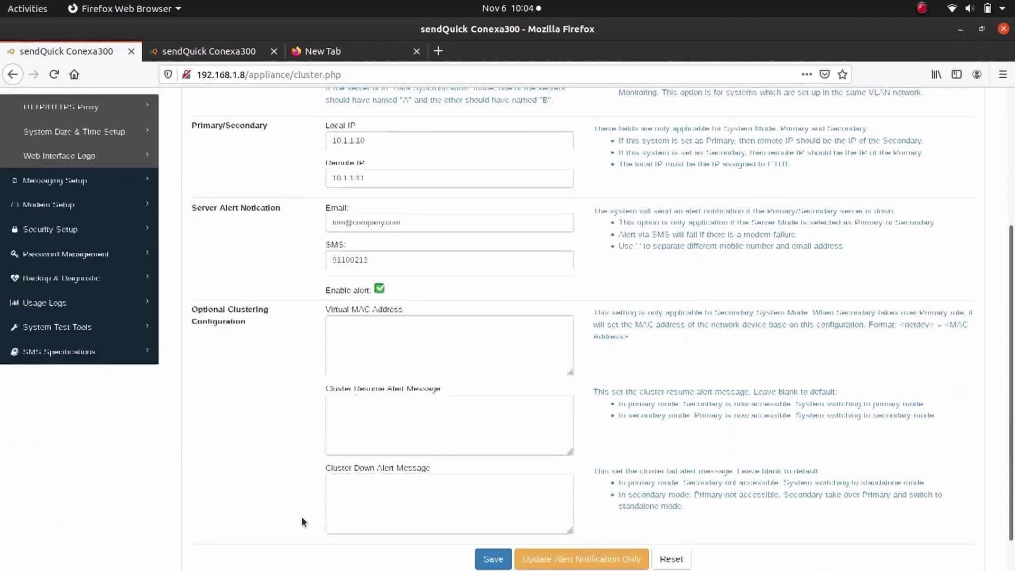
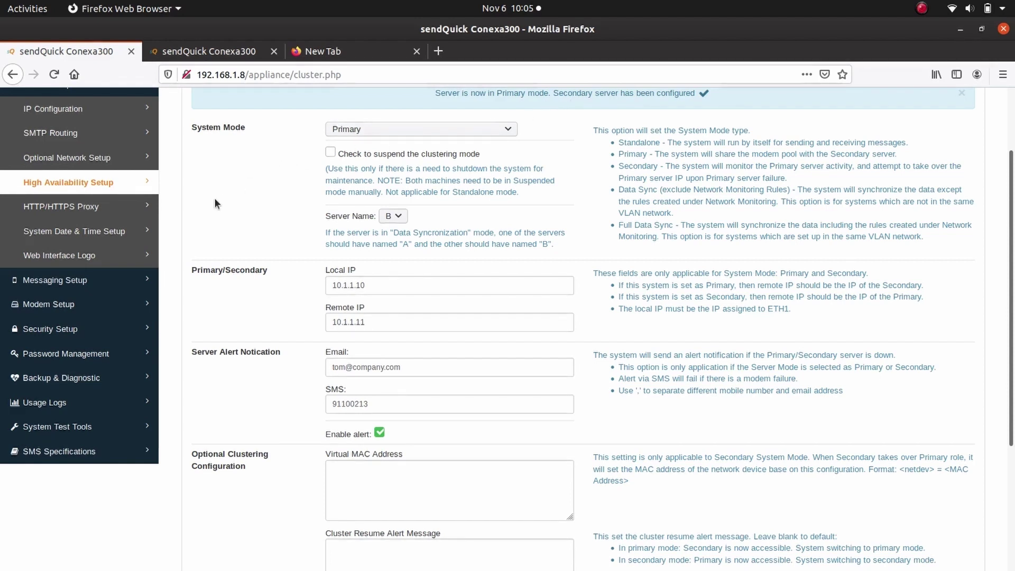
# - Open the dashboards of the servers at 192.168.1.8 and 192.168.1.9 to check each one's system mode
pyautogui.scroll(3, 214, 197)
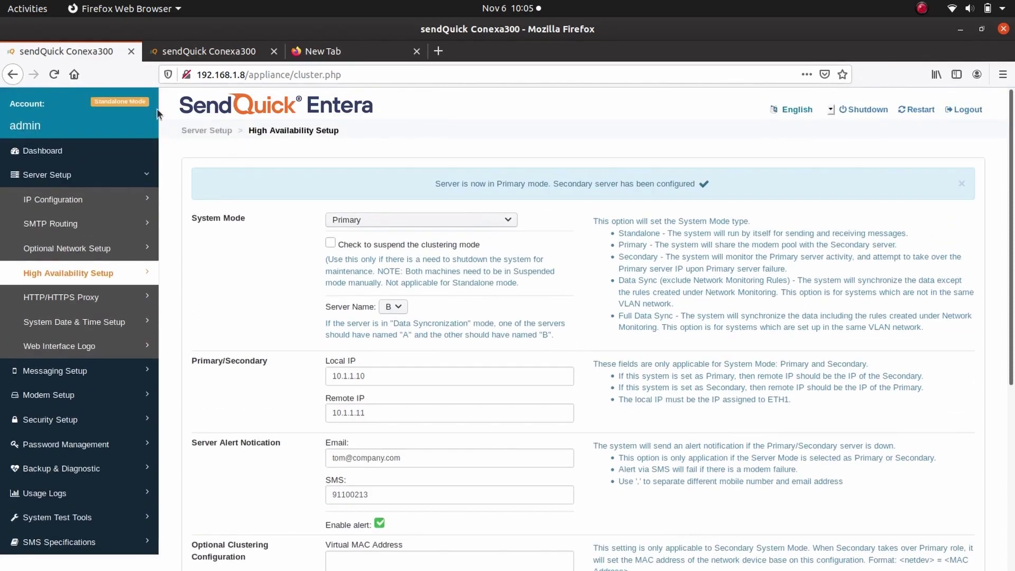
pyautogui.click(45, 150)
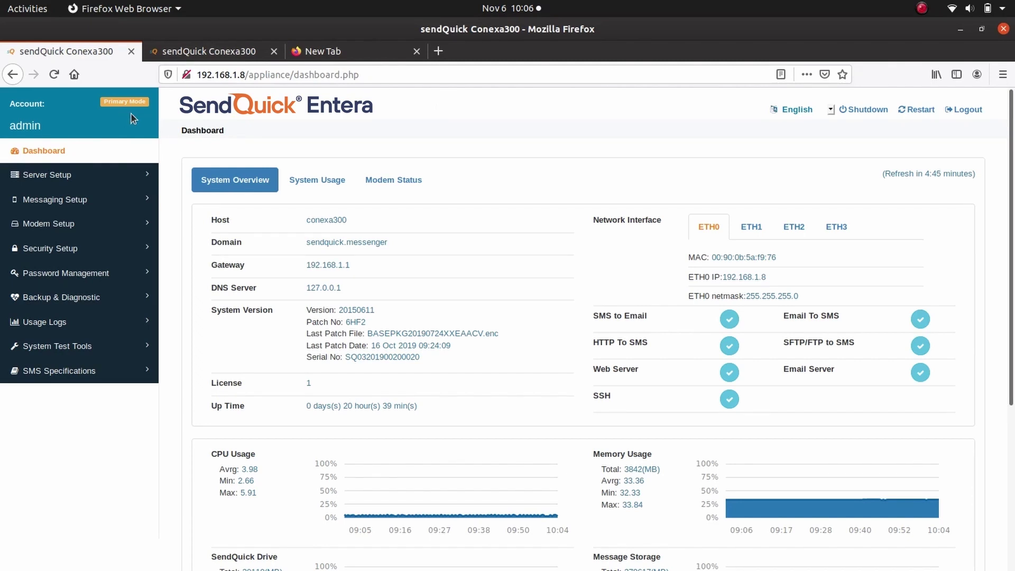
pyautogui.click(227, 50)
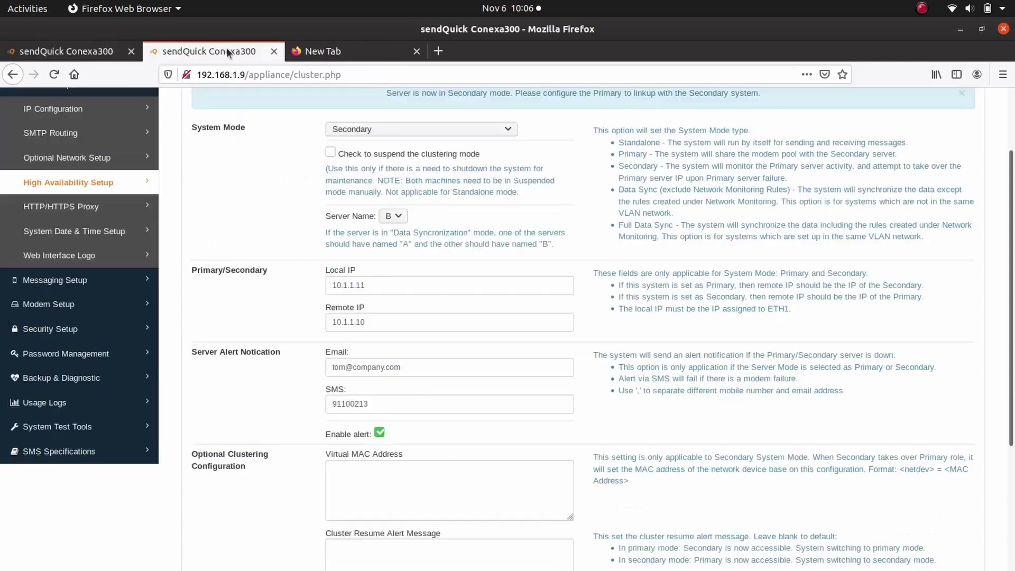
pyautogui.scroll(3, 105, 148)
pyautogui.click(102, 153)
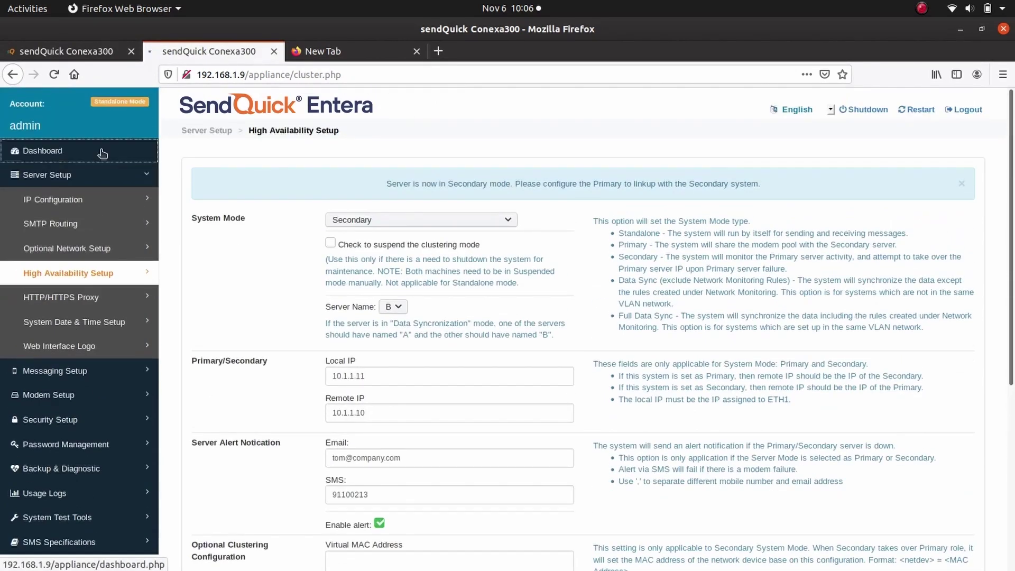